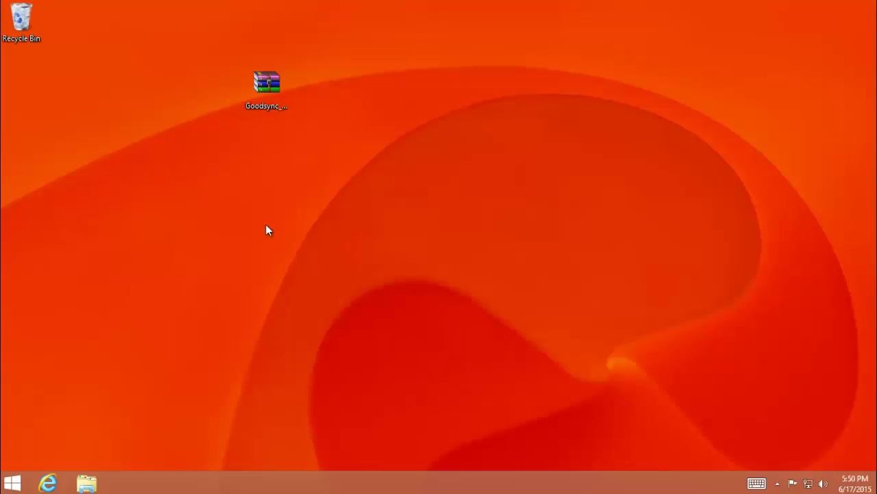
# Extract the Goodsync_Enterprise archive on the desktop into its own folder and open the extracted folder
pyautogui.moveTo(267, 86); pyautogui.dragTo(274, 168)
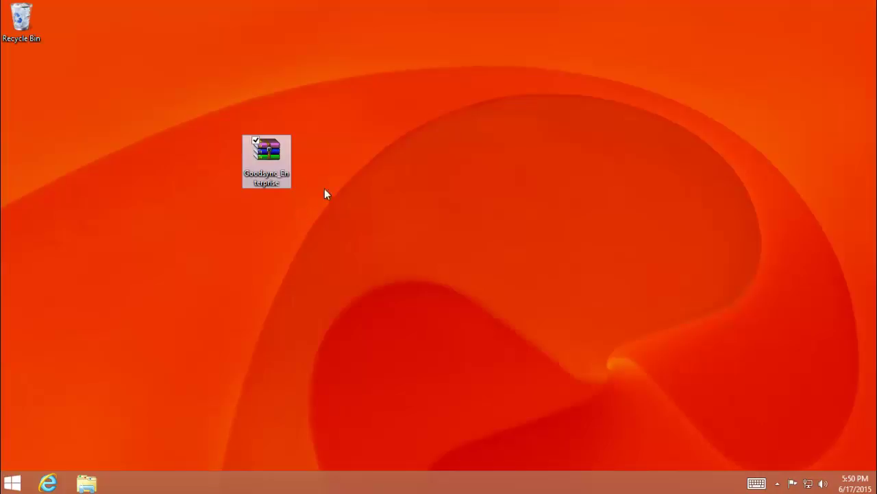
pyautogui.rightClick(270, 146)
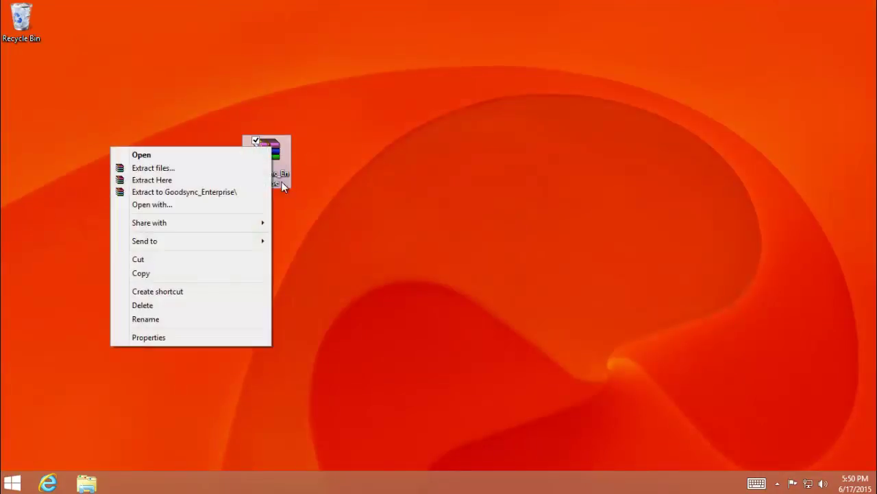
pyautogui.click(223, 191)
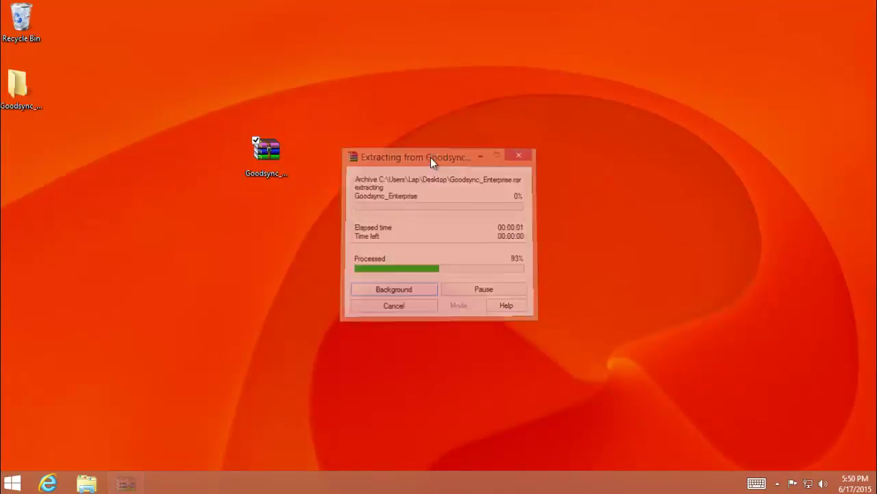
pyautogui.moveTo(37, 98); pyautogui.dragTo(463, 161)
pyautogui.doubleClick(462, 161)
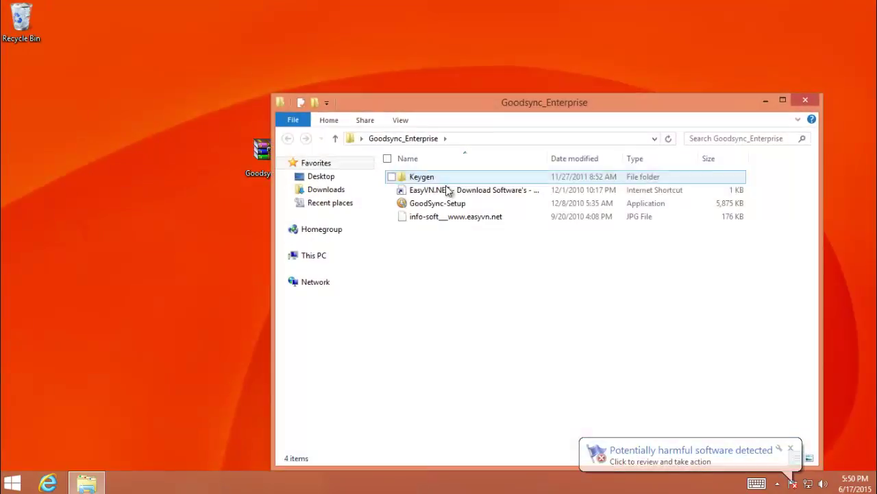
pyautogui.moveTo(499, 99); pyautogui.dragTo(487, 67)
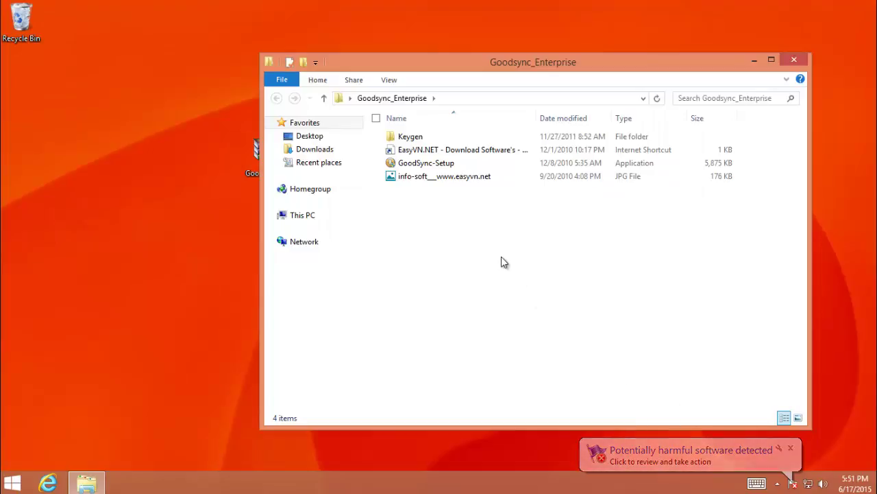
# Install GoodSync from GoodSync-Setup in the default location, close the landing web page and finish setup with the program started
pyautogui.doubleClick(428, 165)
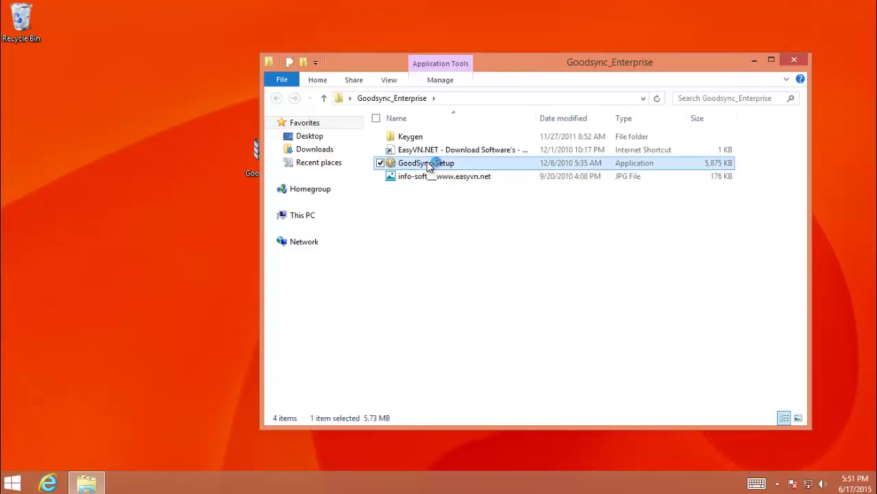
pyautogui.click(450, 270)
pyautogui.click(511, 340)
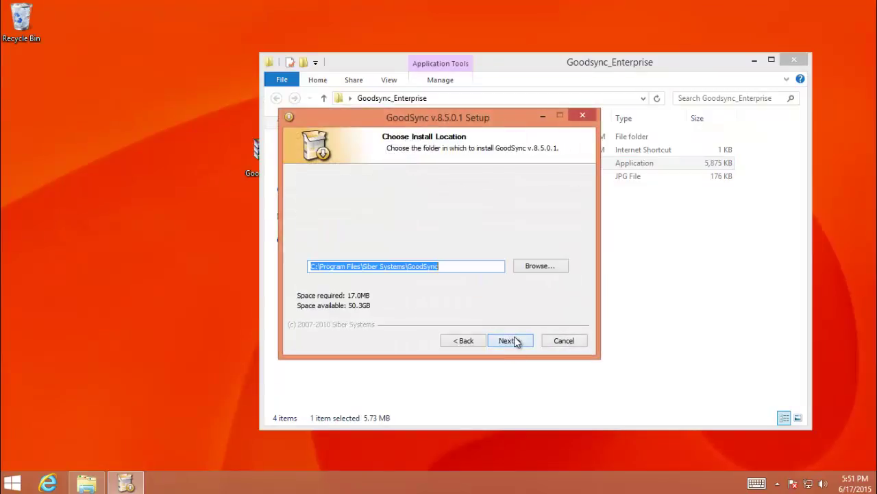
pyautogui.click(514, 340)
pyautogui.click(513, 340)
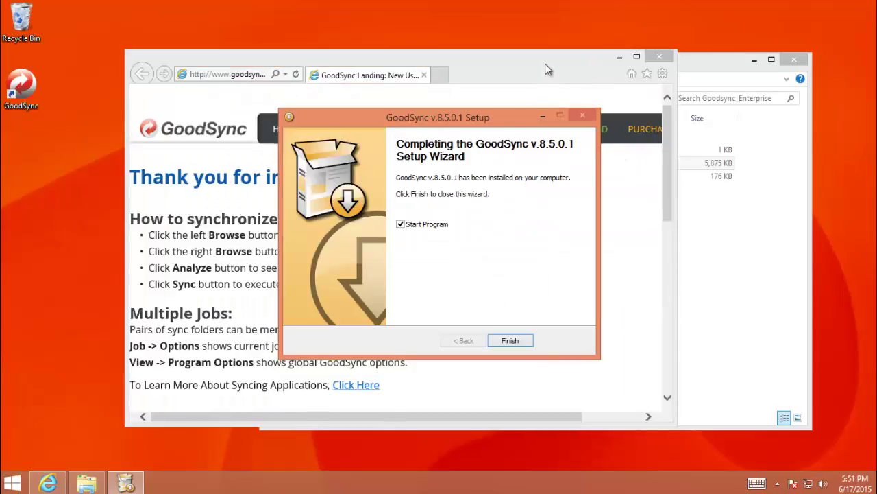
pyautogui.click(573, 105)
pyautogui.click(663, 58)
pyautogui.click(511, 339)
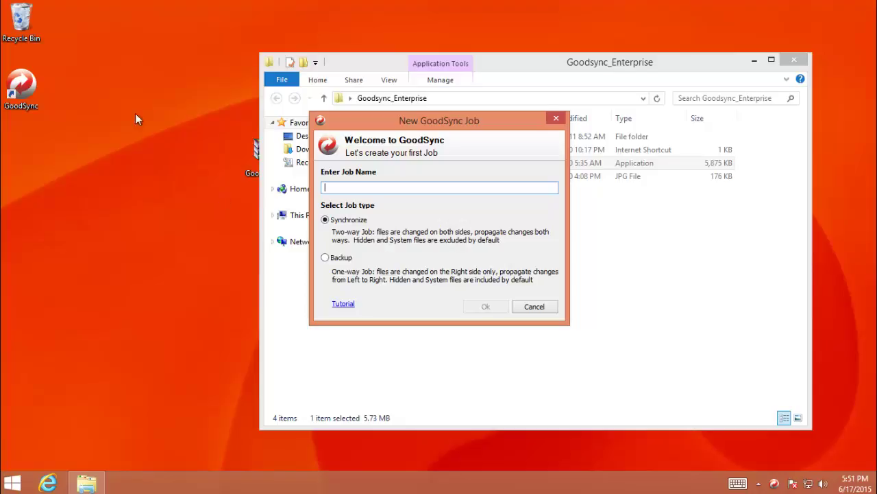
# Shift the Goodsync_Enterprise folder window aside and reposition the archive icon near the GoodSync shortcut on the desktop
pyautogui.moveTo(20, 85); pyautogui.dragTo(22, 151)
pyautogui.moveTo(364, 60); pyautogui.dragTo(460, 60)
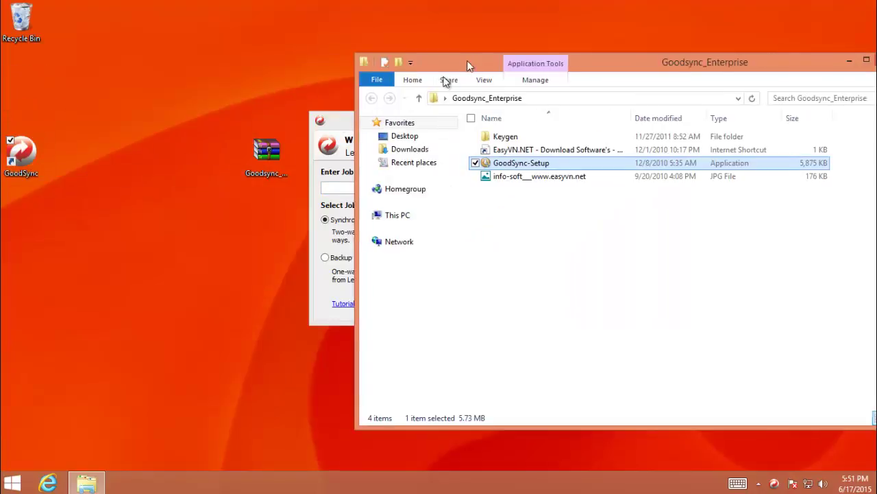
pyautogui.moveTo(267, 151); pyautogui.dragTo(169, 84)
pyautogui.moveTo(26, 153); pyautogui.dragTo(42, 85)
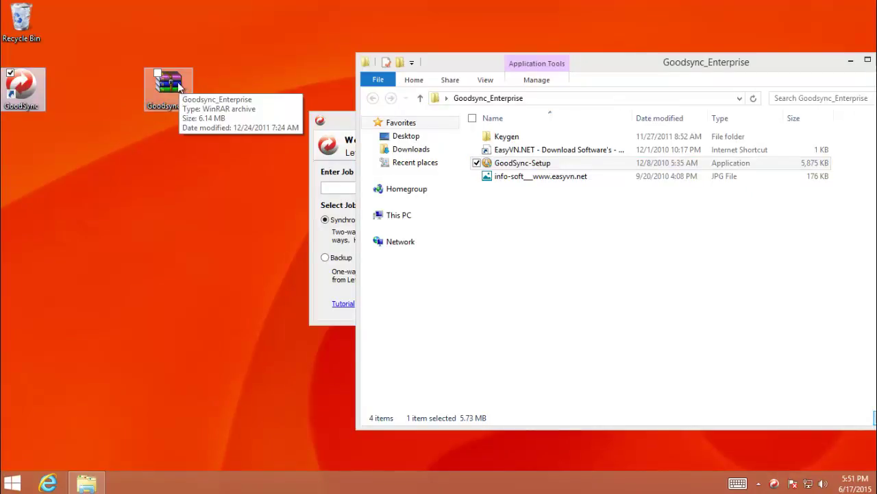
# Create a GoodSync job of type Backup named "test"
pyautogui.click(325, 285)
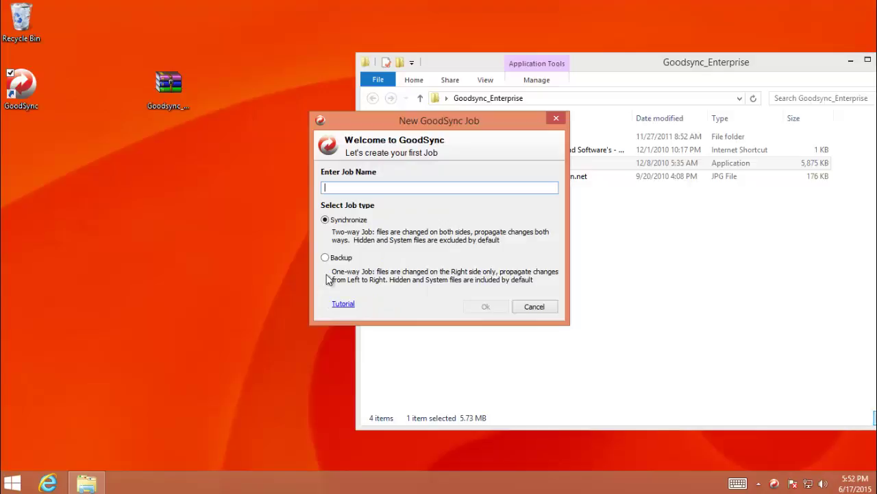
pyautogui.click(328, 260)
pyautogui.write('k')
pyautogui.press('BackSpace')
pyautogui.write('test')
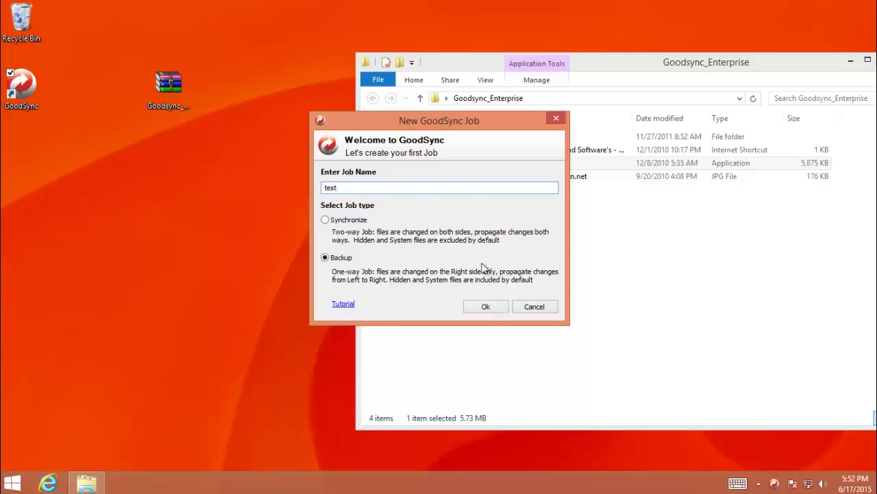
pyautogui.click(499, 308)
pyautogui.click(203, 57)
pyautogui.click(240, 118)
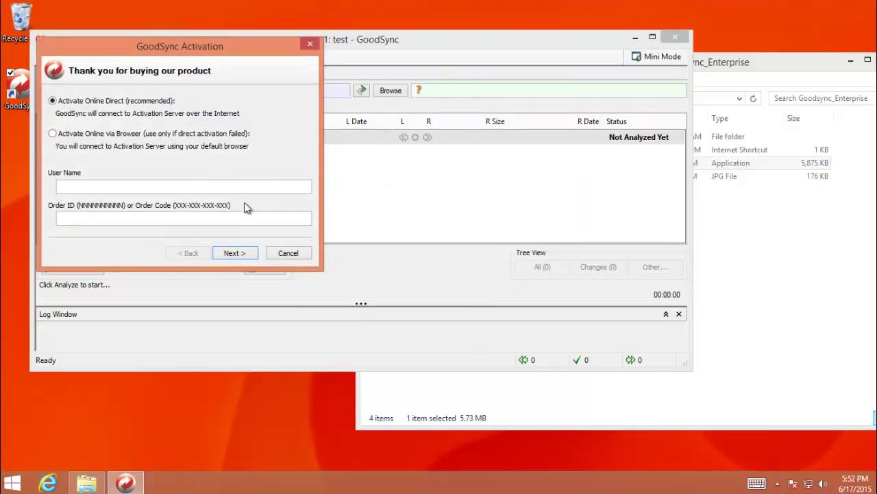
pyautogui.click(308, 46)
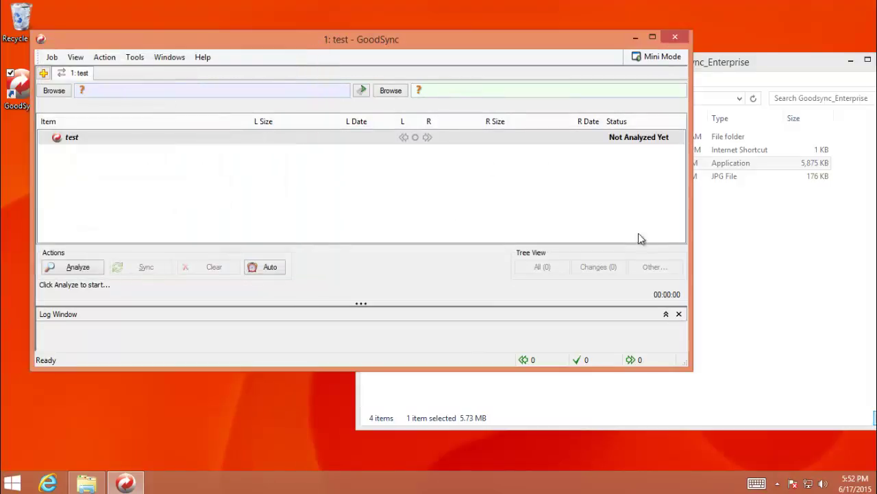
# Browse the system clock's calendar to the year 2013
pyautogui.click(738, 297)
pyautogui.click(854, 483)
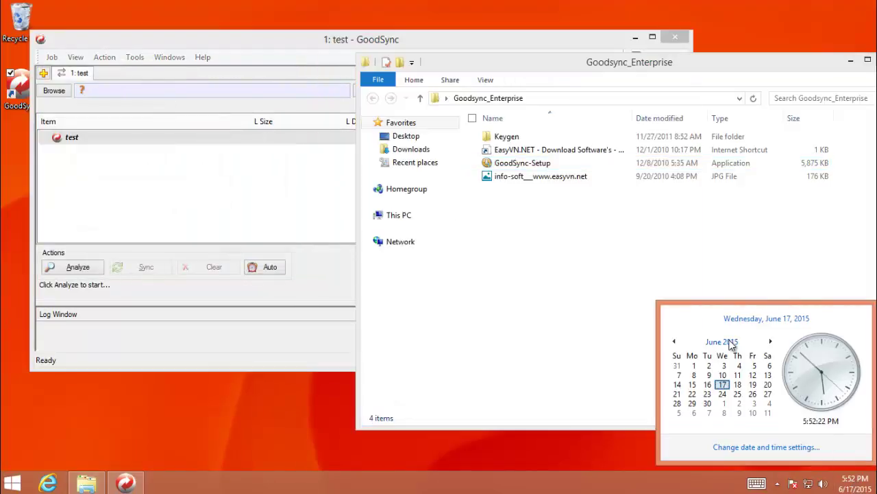
pyautogui.click(723, 341)
pyautogui.click(723, 342)
pyautogui.click(723, 341)
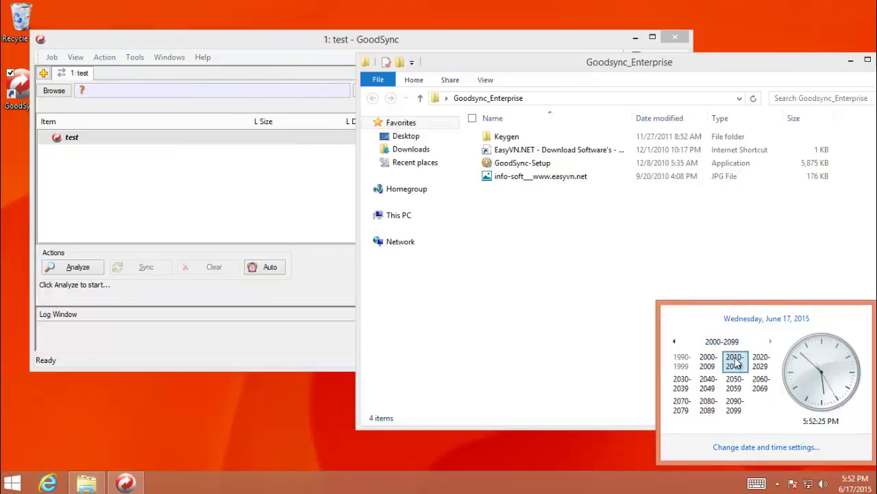
pyautogui.click(732, 363)
pyautogui.click(683, 384)
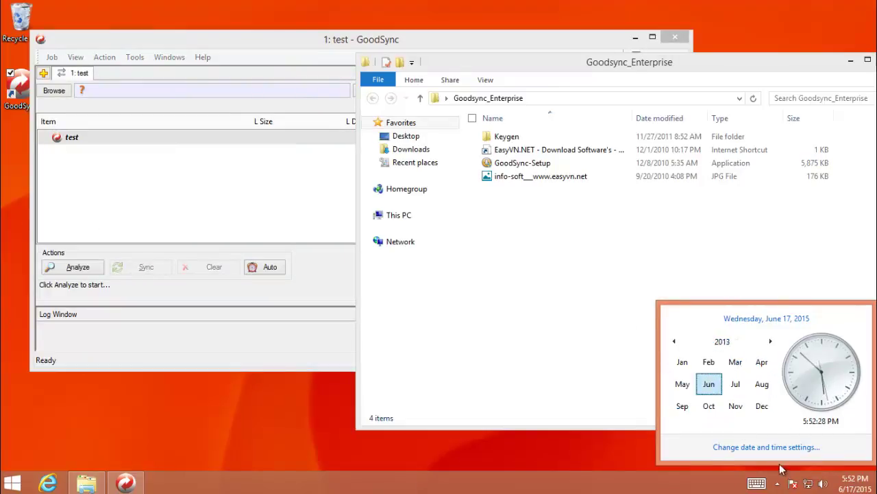
# Change the system time zone to (UTC+07:00) Bangkok, Hanoi, Jakarta
pyautogui.click(745, 448)
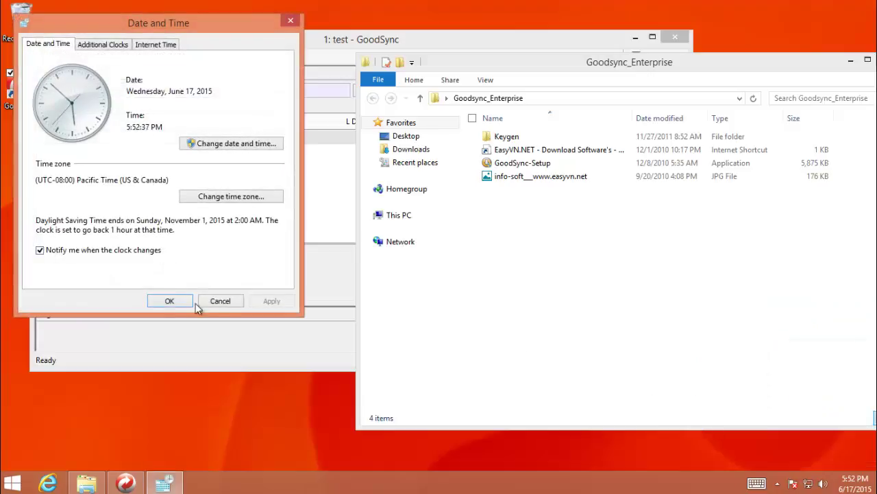
pyautogui.click(231, 196)
pyautogui.click(233, 97)
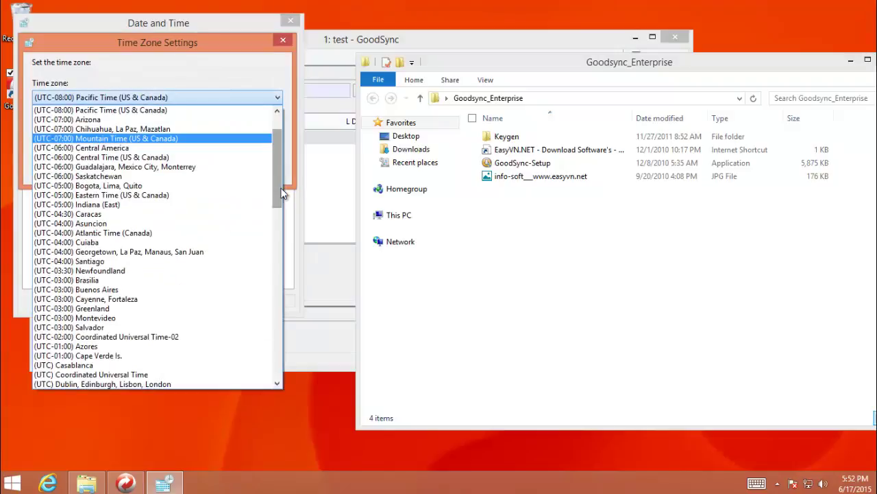
pyautogui.moveTo(278, 137); pyautogui.dragTo(279, 335)
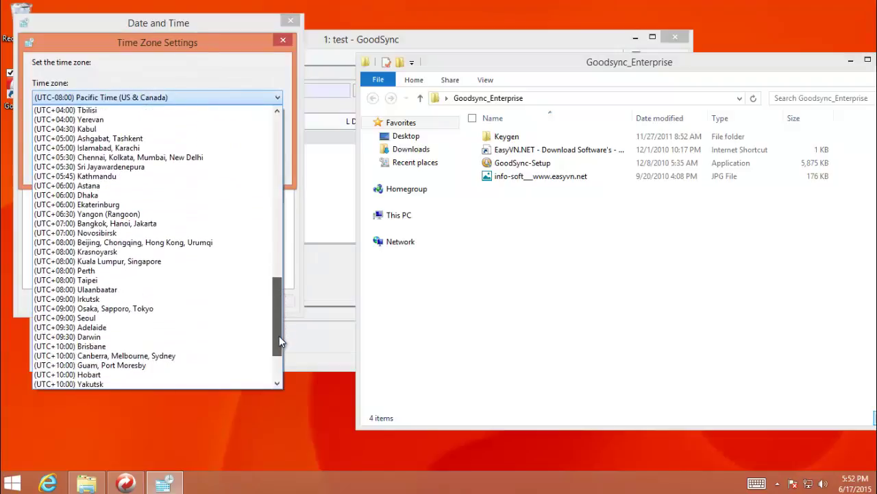
pyautogui.click(137, 224)
pyautogui.click(205, 171)
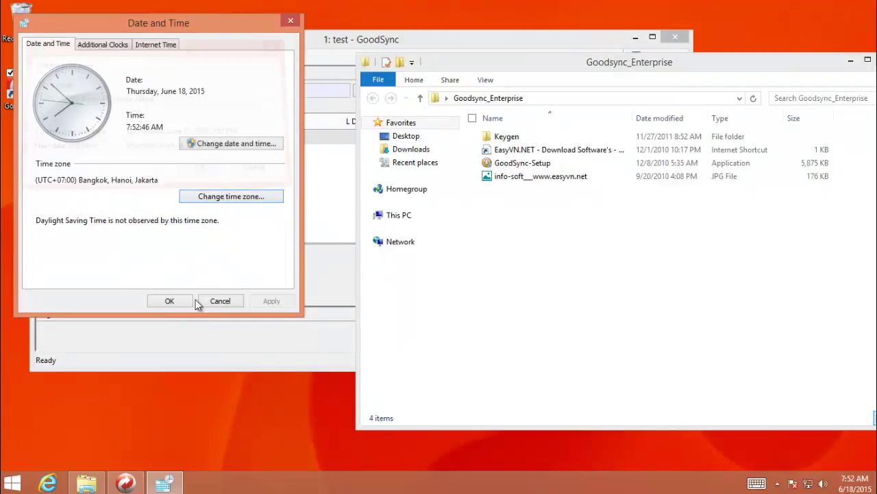
pyautogui.click(169, 301)
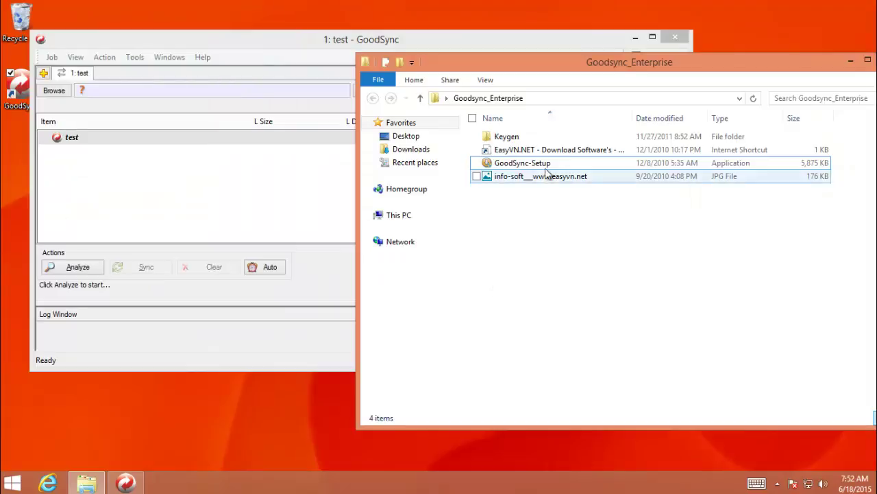
# Set the system date back to June 18, 2013 and check it in the clock's calendar
pyautogui.click(808, 484)
pyautogui.click(855, 483)
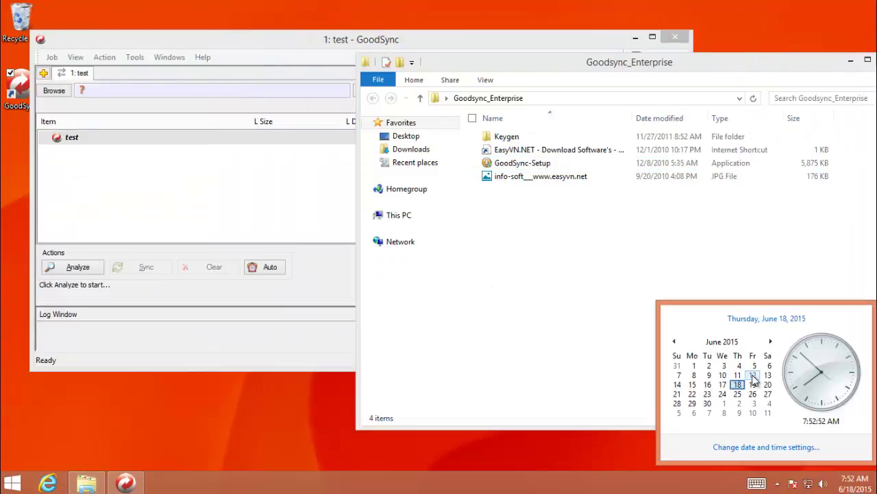
pyautogui.click(726, 341)
pyautogui.click(721, 341)
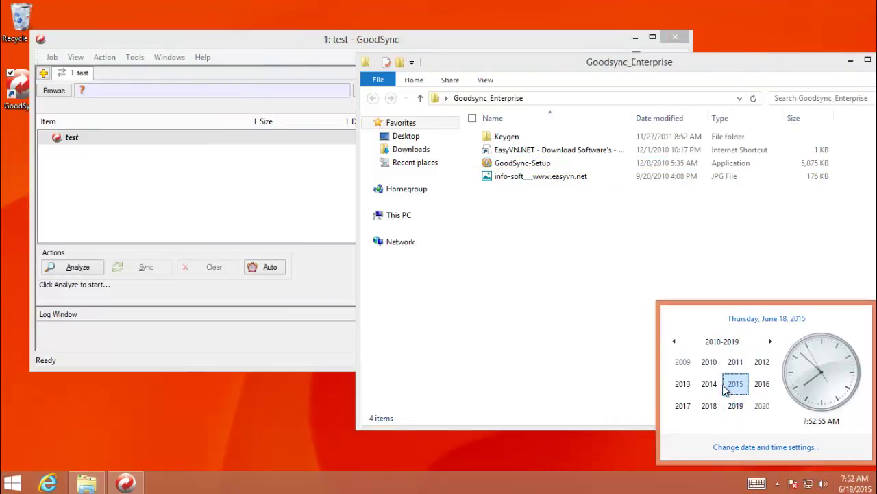
pyautogui.click(683, 383)
pyautogui.click(717, 387)
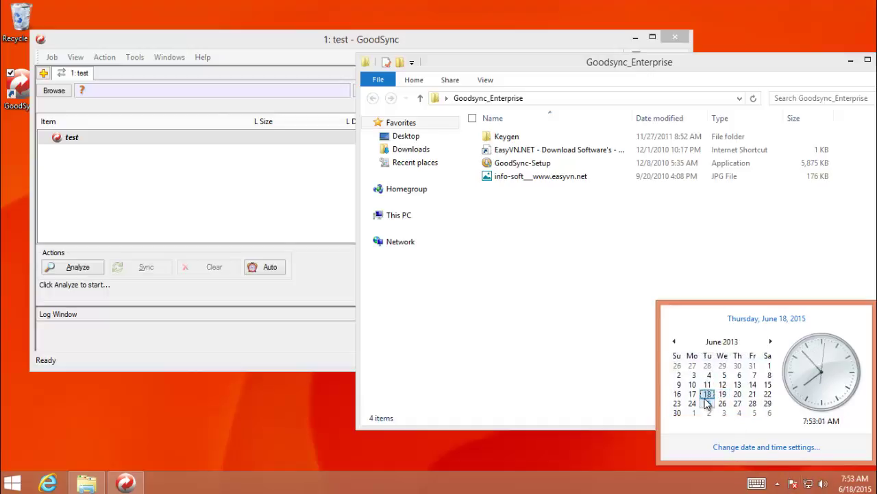
pyautogui.click(730, 447)
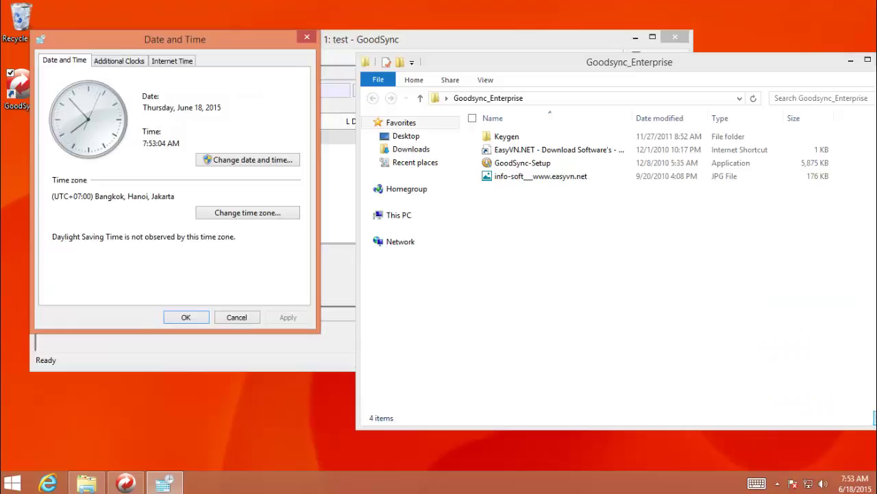
pyautogui.press('Escape')
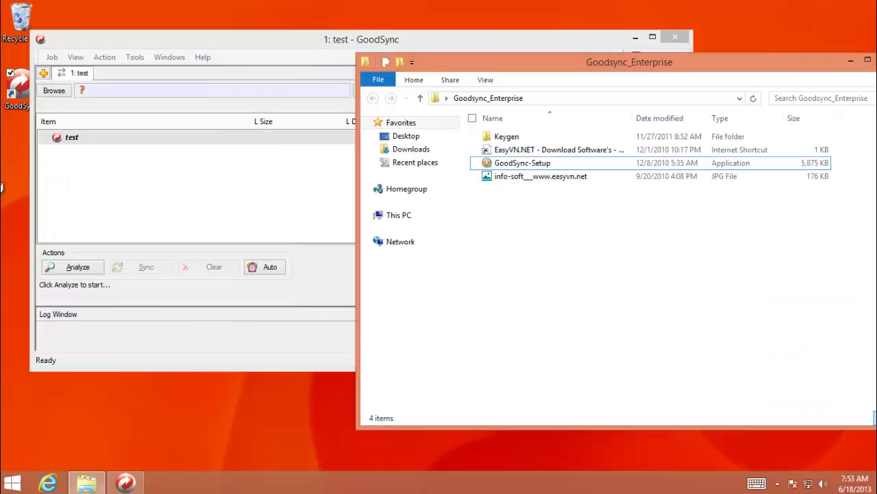
pyautogui.click(853, 484)
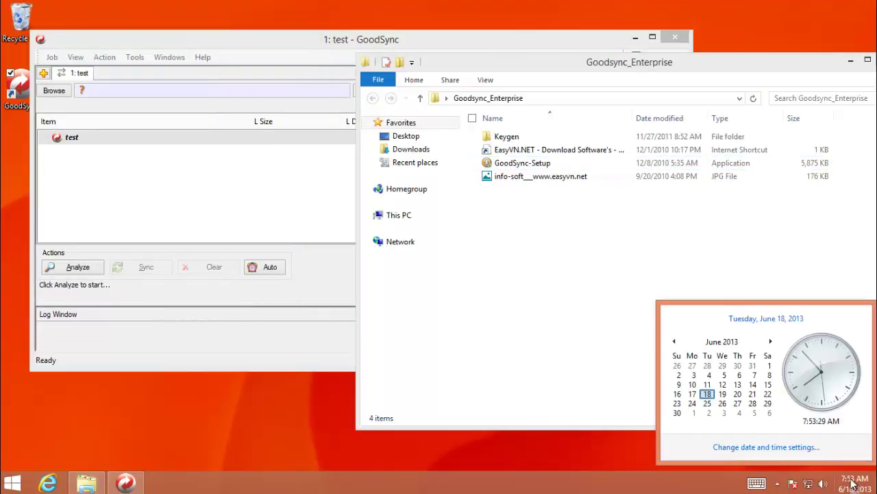
# Open the Keygen folder inside Goodsync_Enterprise and run the keygen application
pyautogui.click(518, 283)
pyautogui.click(522, 137)
pyautogui.doubleClick(522, 137)
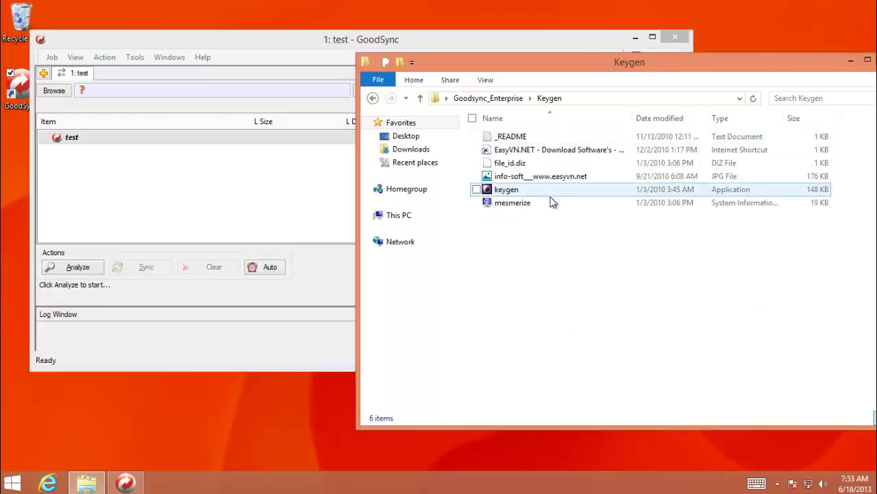
pyautogui.rightClick(528, 192)
pyautogui.click(484, 214)
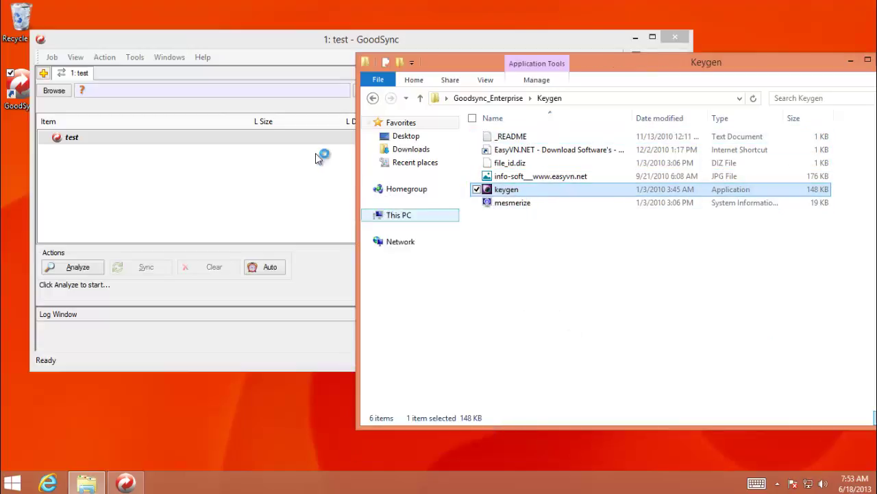
# Mute the system sound and move the keygen window clear of the GoodSync window
pyautogui.click(823, 483)
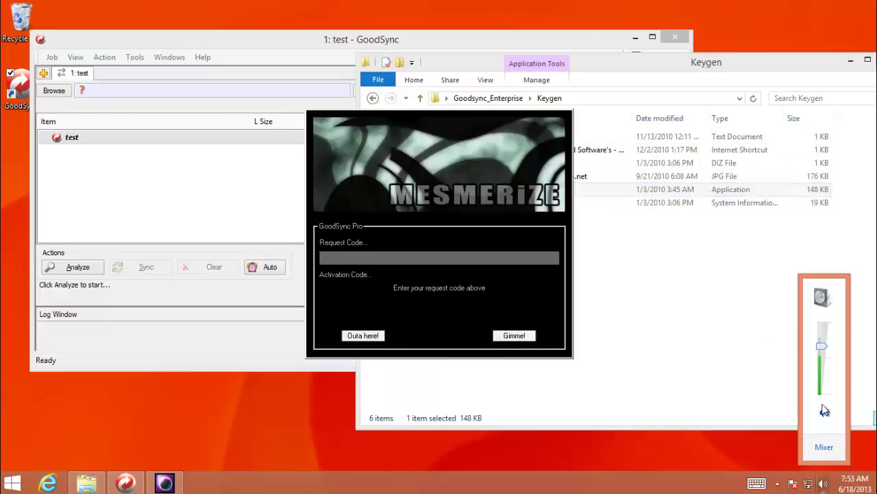
pyautogui.click(825, 412)
pyautogui.moveTo(439, 127); pyautogui.dragTo(589, 127)
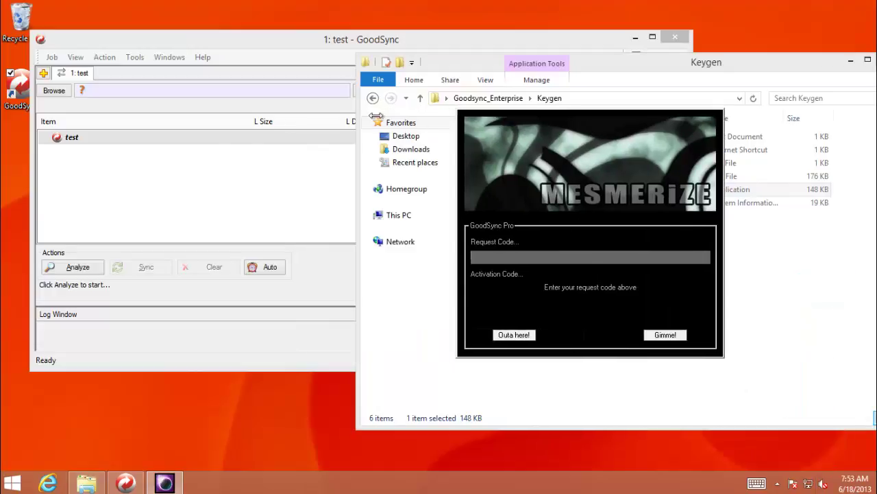
# Open the GoodSync activation dialog and fill in a placeholder user name and the order code
pyautogui.click(274, 231)
pyautogui.click(203, 57)
pyautogui.click(244, 119)
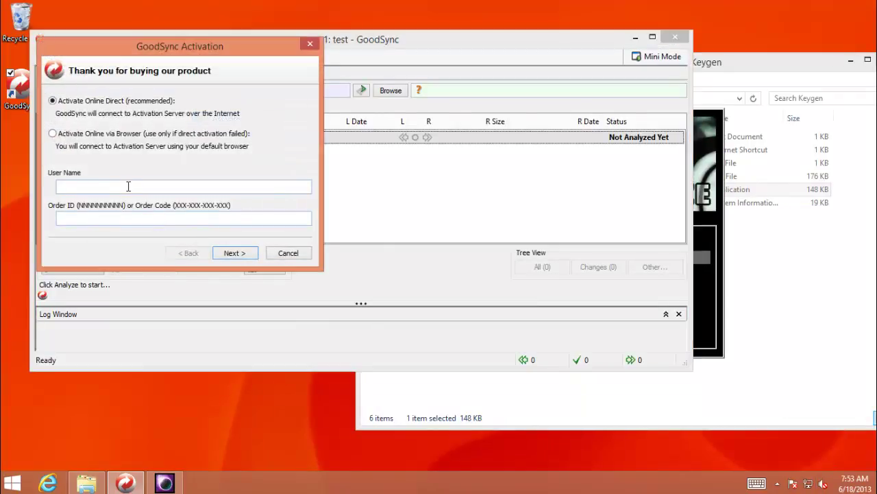
pyautogui.click(100, 185)
pyautogui.write('sdfadfa')
pyautogui.click(163, 222)
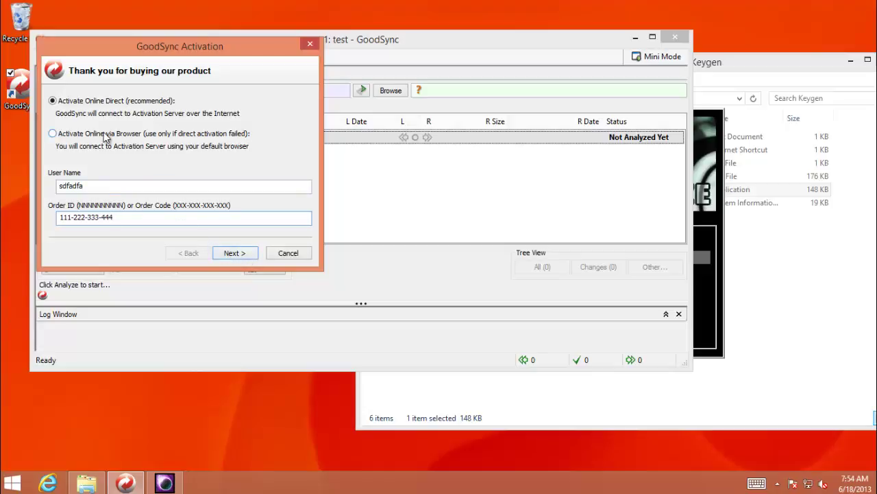
# Choose direct online activation, fill every contact detail field with the placeholder k, and try to activate GoodSync
pyautogui.click(70, 138)
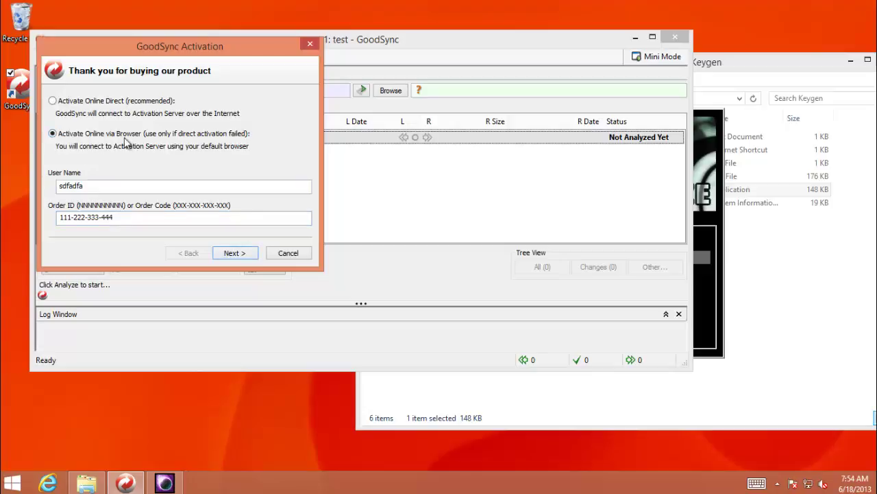
pyautogui.click(140, 114)
pyautogui.click(243, 253)
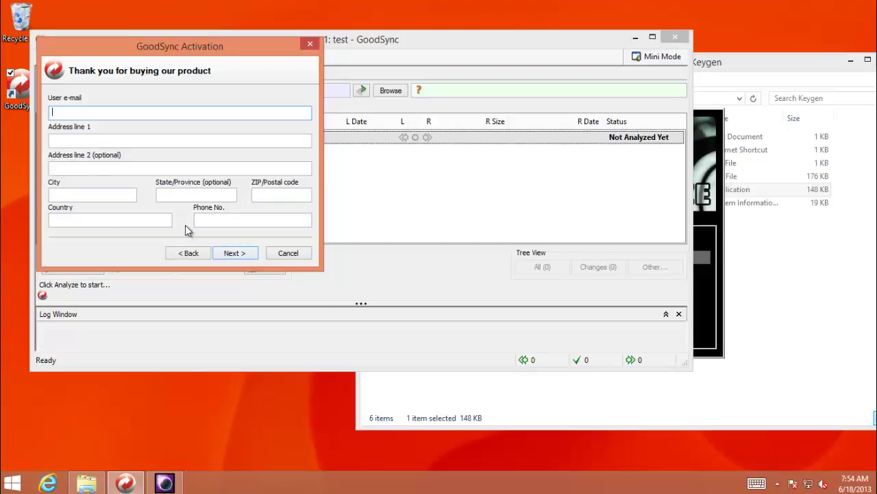
pyautogui.write('k\tk\tk\tk\tk\tk\tk\tk')
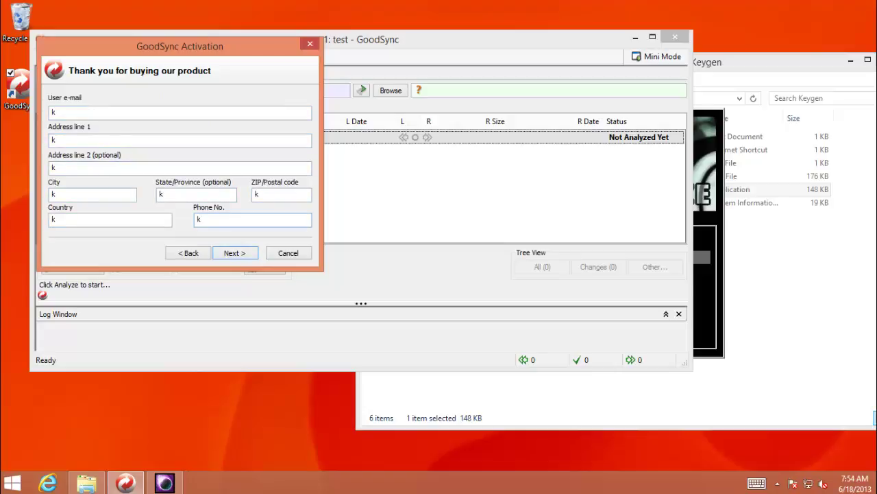
pyautogui.click(224, 254)
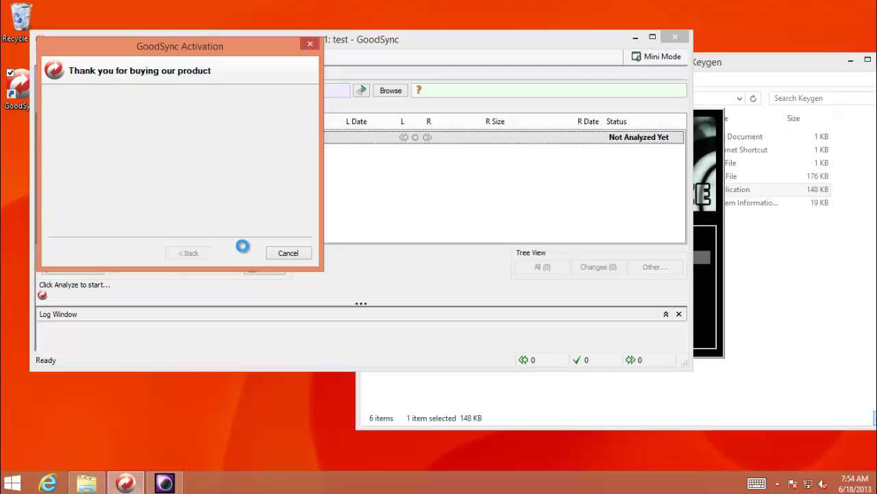
pyautogui.click(446, 174)
pyautogui.click(199, 258)
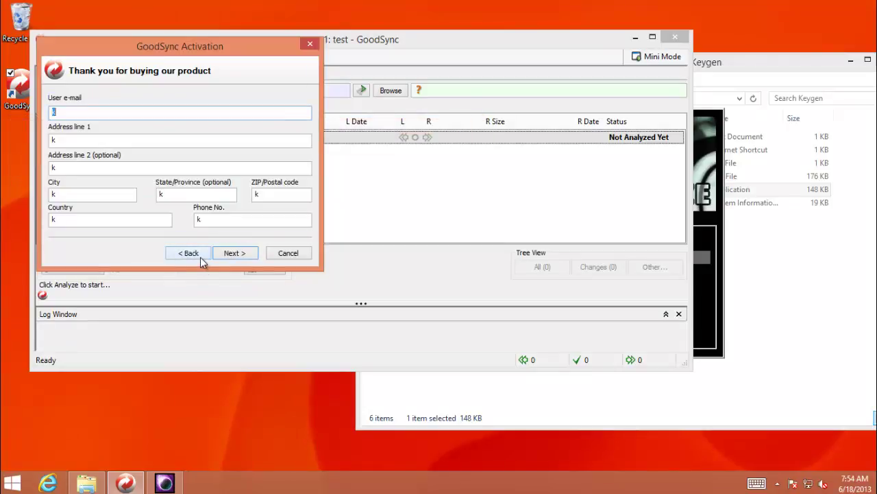
# Return to the activation method page, switch to activation via browser, and advance to the computer ID page
pyautogui.click(191, 254)
pyautogui.click(109, 132)
pyautogui.click(234, 254)
pyautogui.click(244, 255)
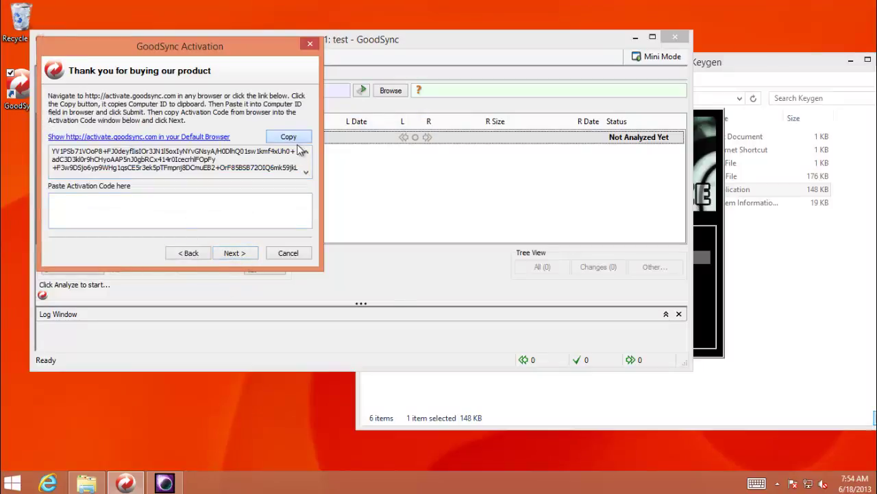
# Paste the copied computer ID into the keygen's request code field and try to generate an activation code
pyautogui.click(165, 484)
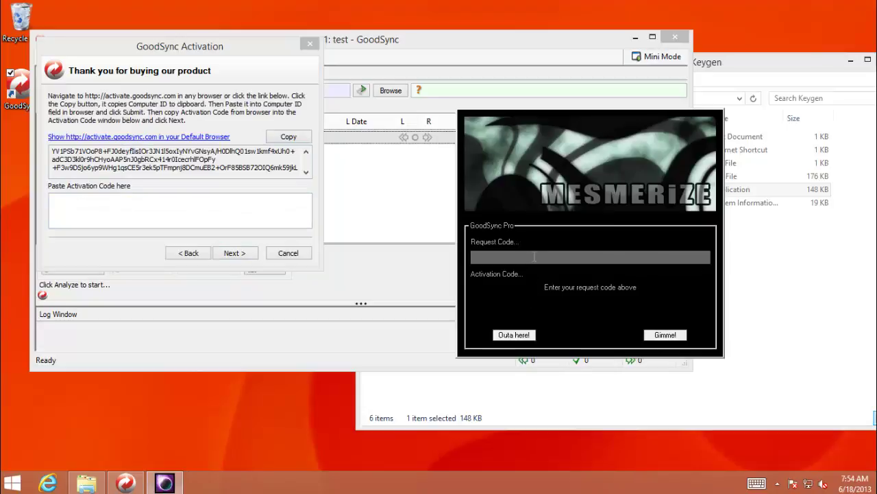
pyautogui.rightClick(636, 260)
pyautogui.click(651, 312)
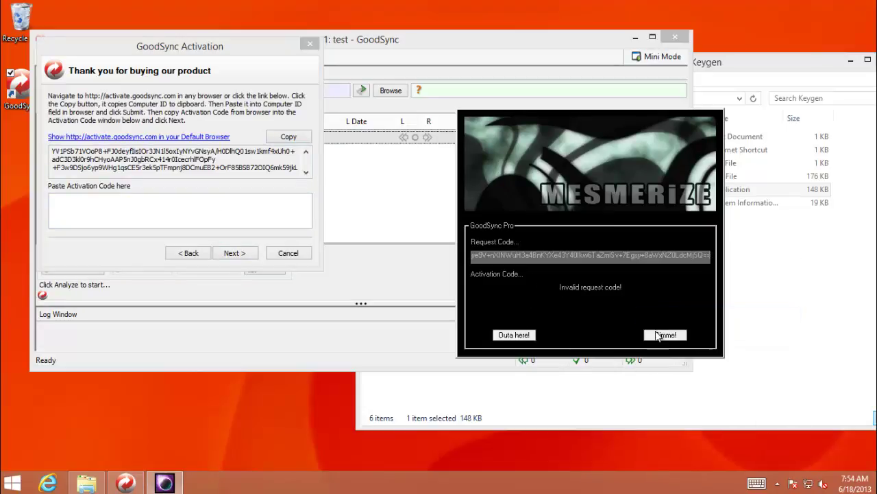
# Select the lines of the computer ID text in the activation dialog, starting from its first character
pyautogui.click(200, 159)
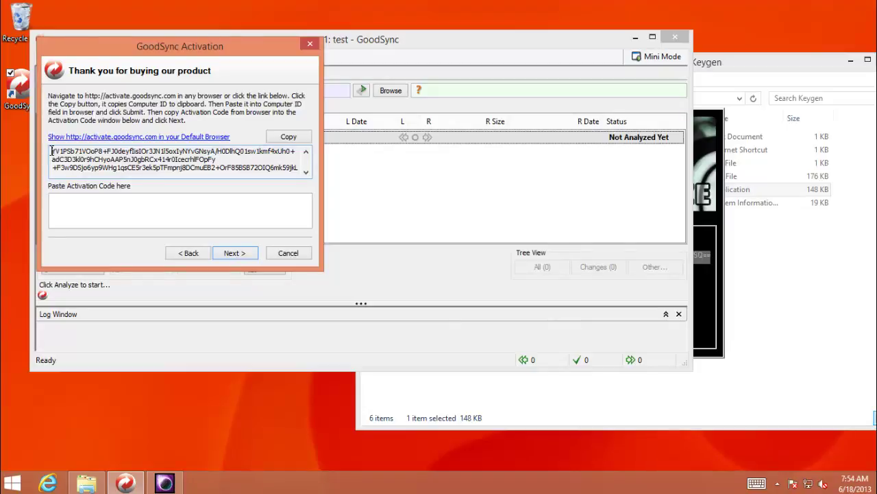
pyautogui.hotkey('shift', 'Down')
pyautogui.hotkey('shift', 'Down')
pyautogui.hotkey('shift', 'Down')
pyautogui.hotkey('shift', 'Down')
pyautogui.hotkey('shift', 'Down')
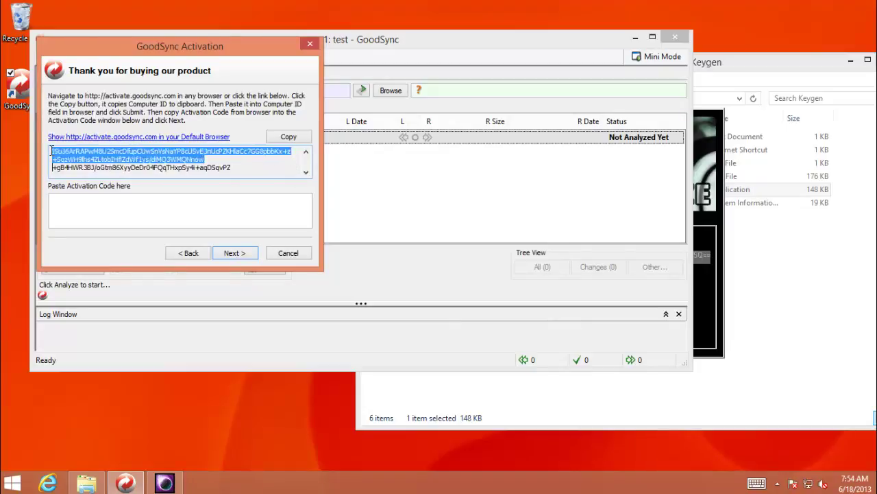
pyautogui.hotkey('shift', 'Down')
pyautogui.hotkey('shift', 'Down')
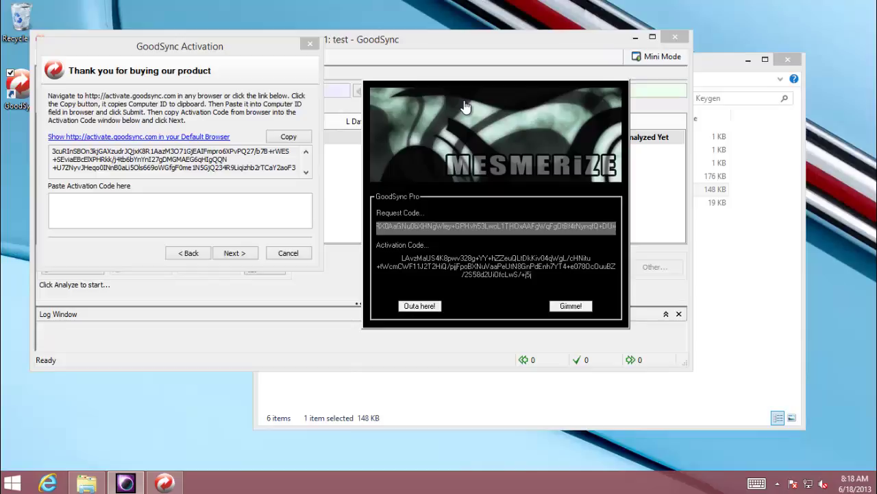
# Select the whole generated activation code in the keygen window and copy it
pyautogui.click(487, 261)
pyautogui.click(478, 266)
pyautogui.moveTo(402, 256); pyautogui.dragTo(557, 279)
pyautogui.rightClick(507, 259)
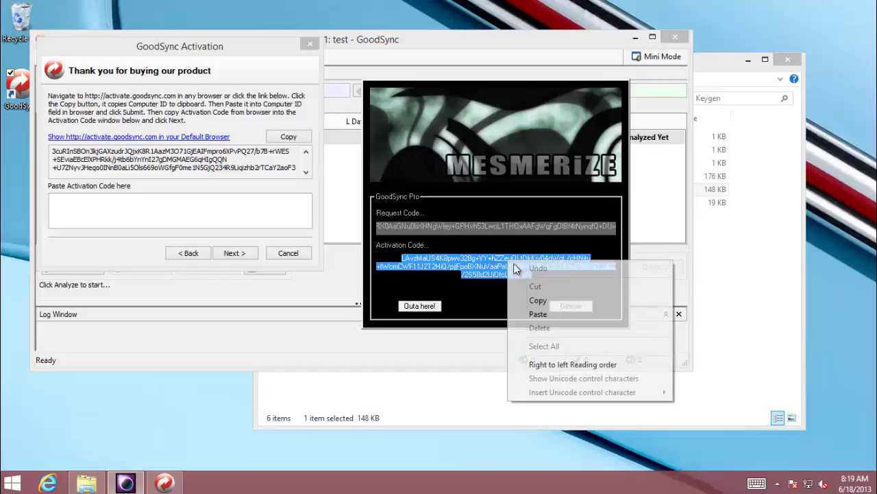
pyautogui.click(538, 297)
# Paste the activation code into the activation dialog, submit it, and finish the activation wizard
pyautogui.click(229, 202)
pyautogui.rightClick(198, 204)
pyautogui.click(192, 259)
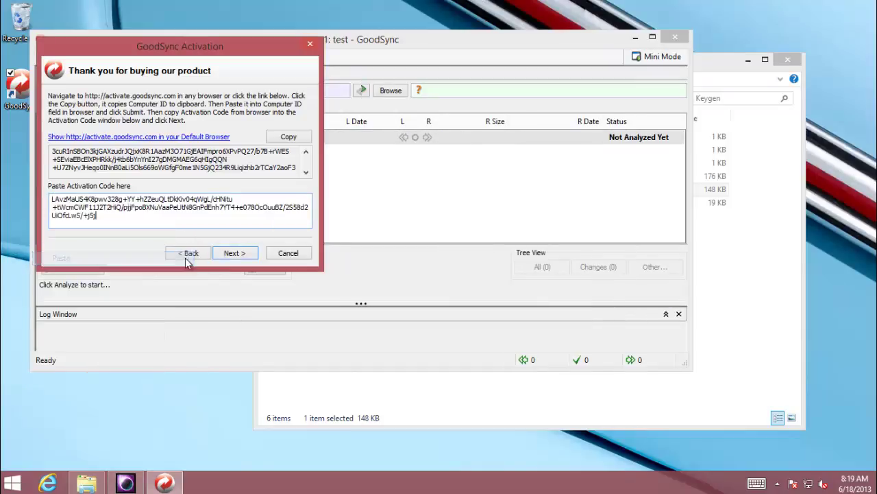
pyautogui.click(225, 255)
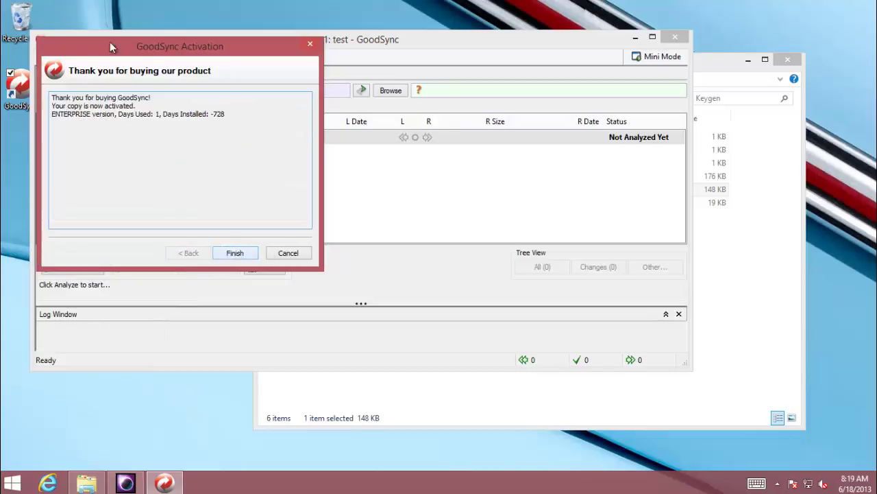
pyautogui.click(243, 254)
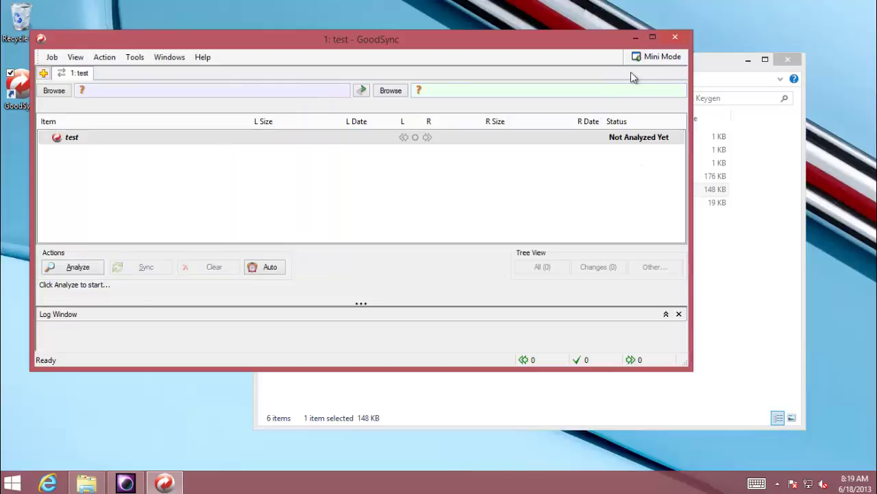